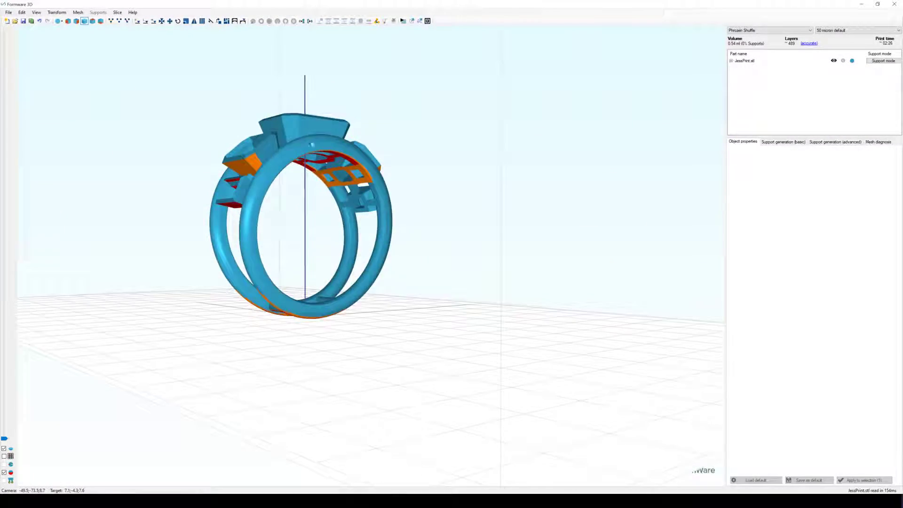
Examine the ring's overhanging surfaces under the stone settings and around both bands
scroll(316, 144, up, 5)
right_drag(346, 198, 252, 129)
scroll(210, 211, up, 1)
scroll(189, 240, up, 2)
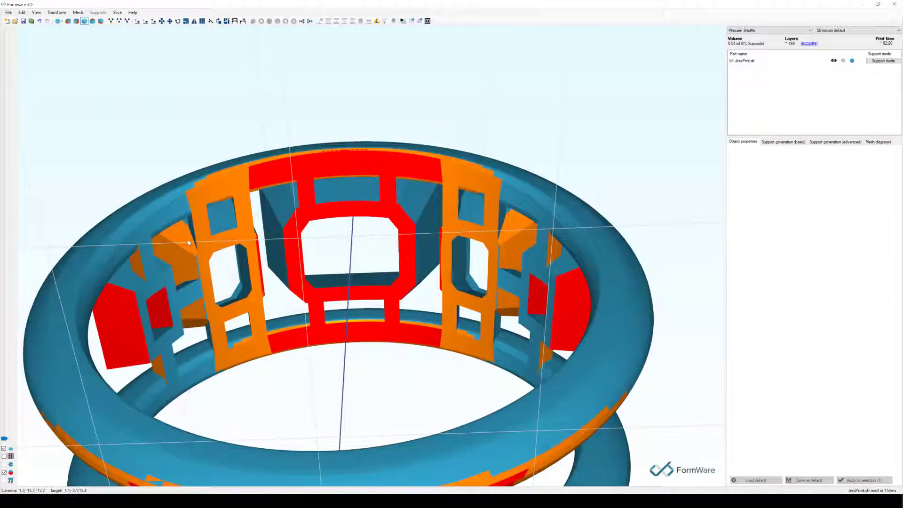
right_drag(201, 246, 242, 309)
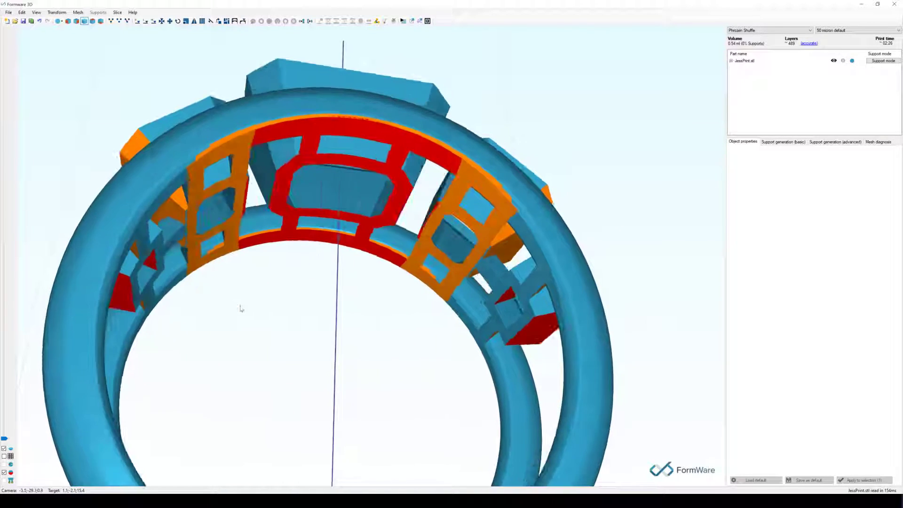
scroll(242, 309, down, 5)
right_drag(273, 238, 294, 302)
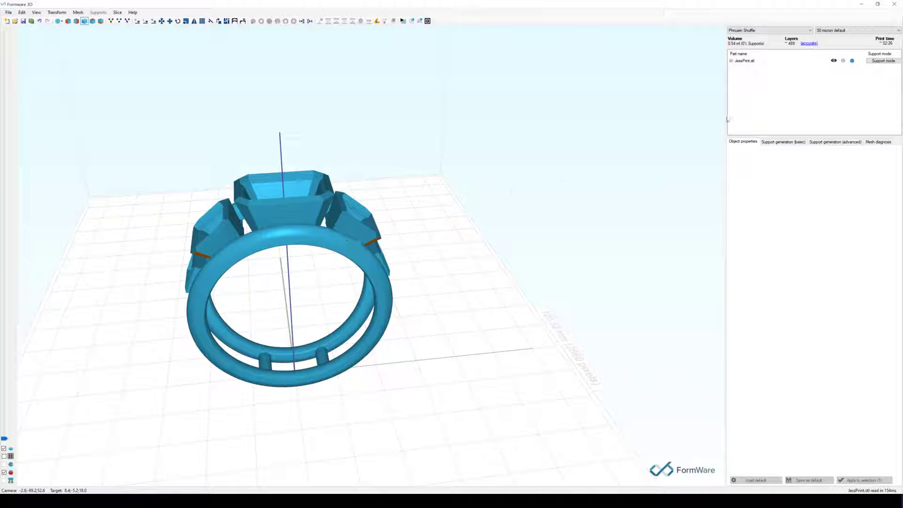
Enter support mode for JessPrint.stl and raise the ring above the build plate to its low print position
click(883, 61)
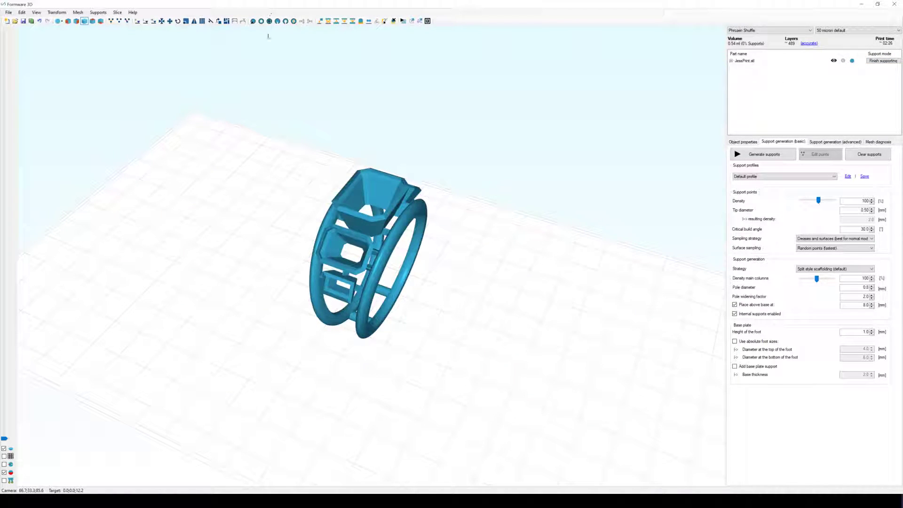
click(346, 202)
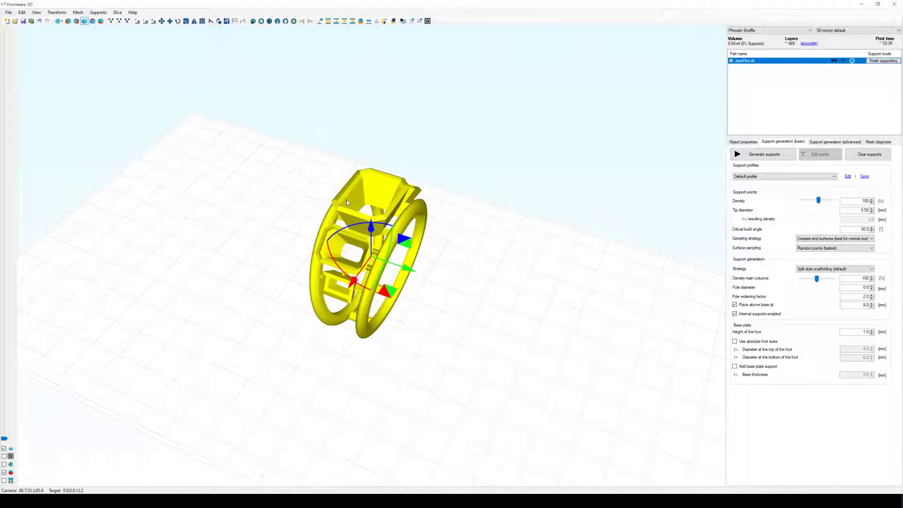
click(148, 22)
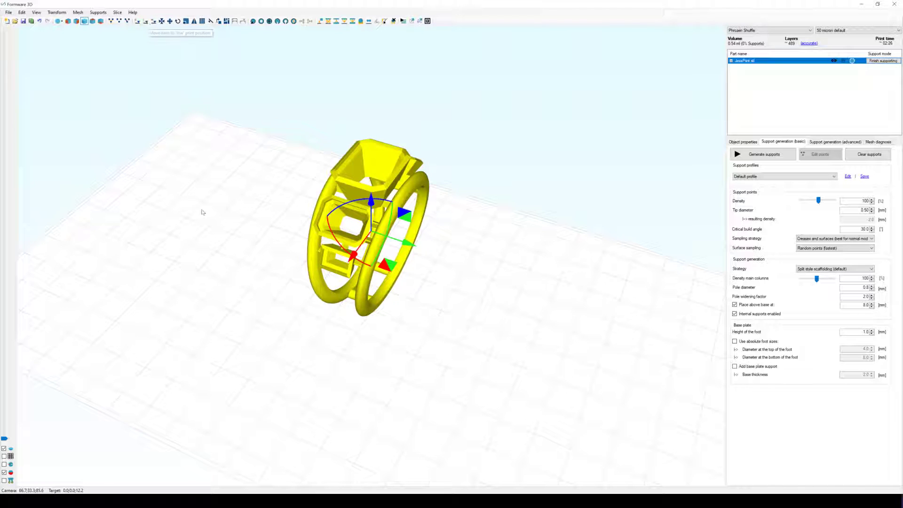
click(209, 213)
Inspect the raised ring's highlighted overhangs and its settings from below, above and the side
drag(217, 216, 184, 168)
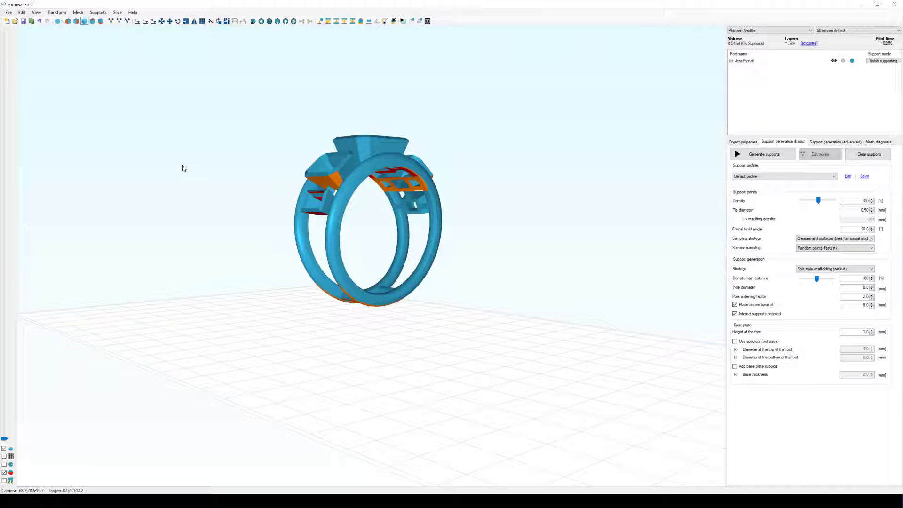
mouse_move(444, 210)
mouse_down()
mouse_move(462, 230)
mouse_move(442, 226)
mouse_up()
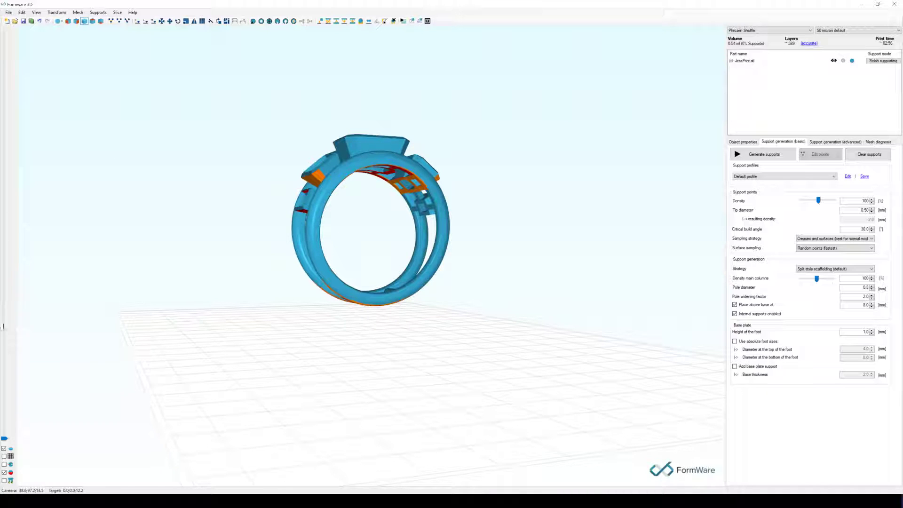
drag(133, 325, 93, 374)
scroll(398, 187, up, 3)
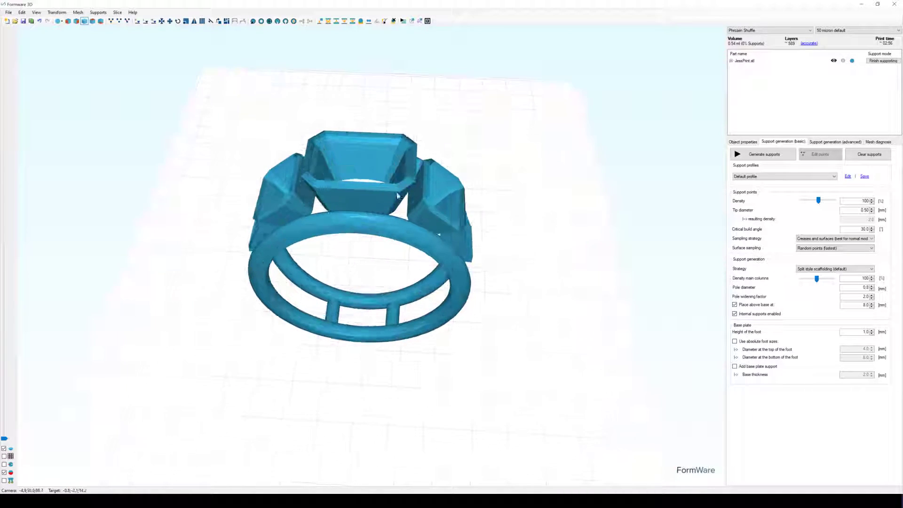
drag(398, 192, 251, 202)
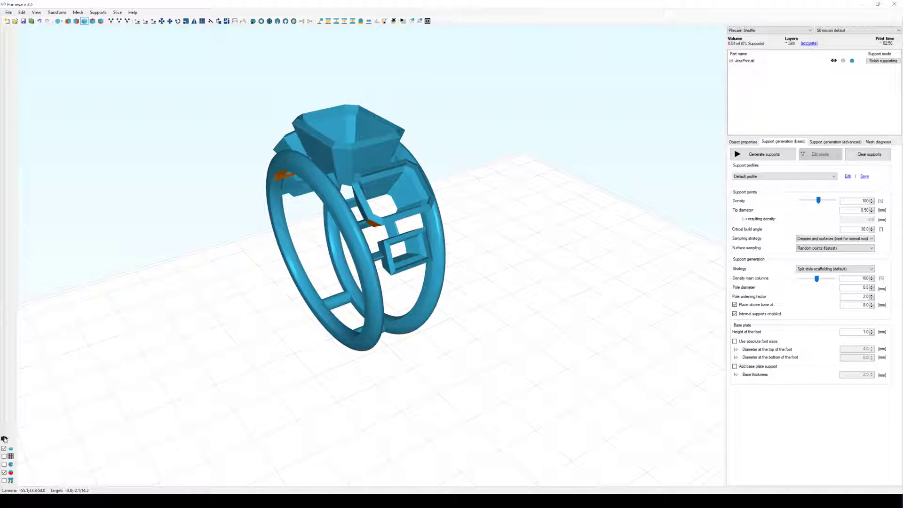
Examine the ring's cross-section at about 18.4 mm, where the side settings begin, and restore the full-height view
drag(4, 439, 19, 186)
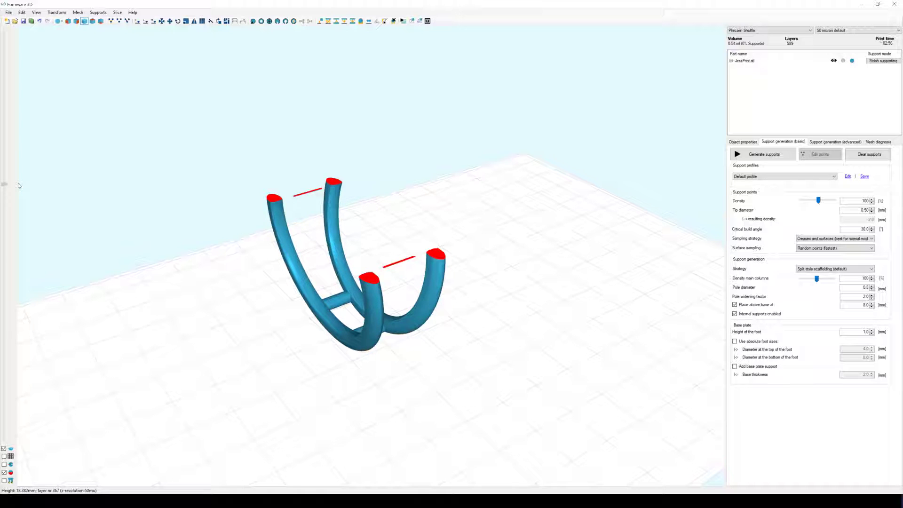
right_drag(364, 248, 405, 256)
scroll(433, 212, up, 3)
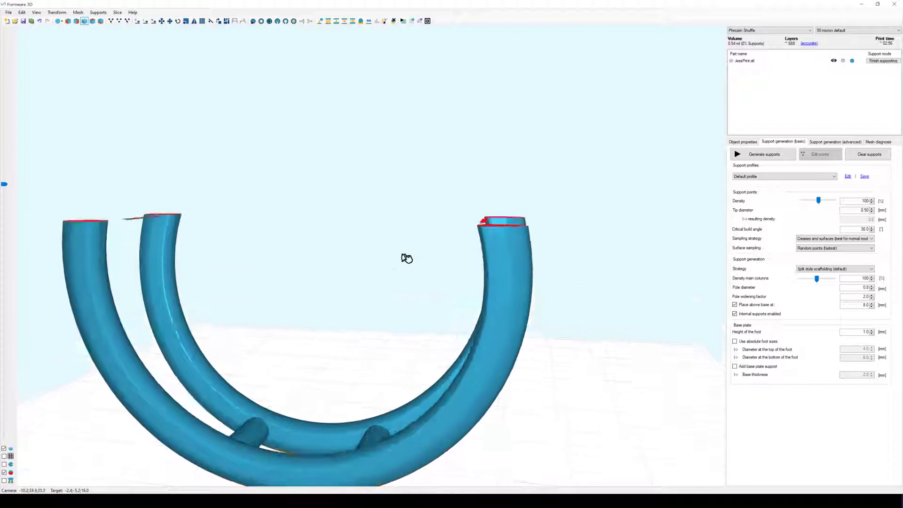
right_drag(216, 252, 224, 308)
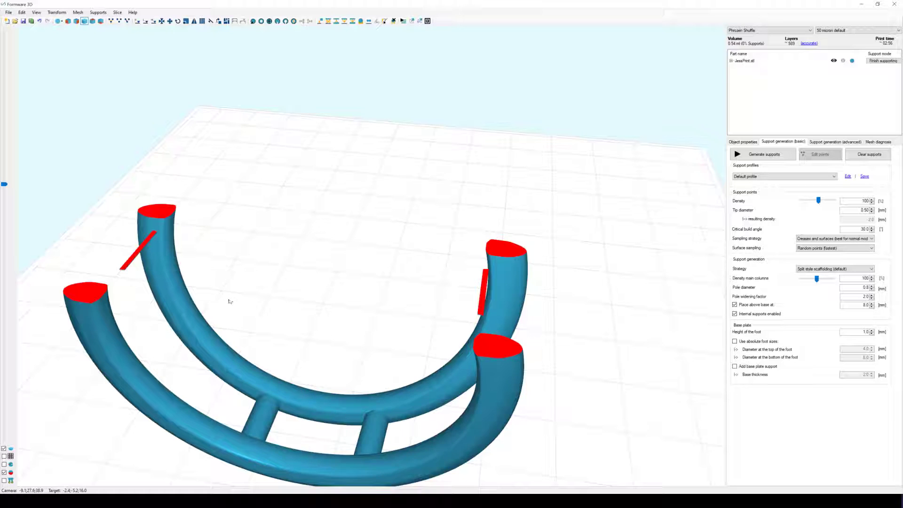
scroll(139, 241, down, 3)
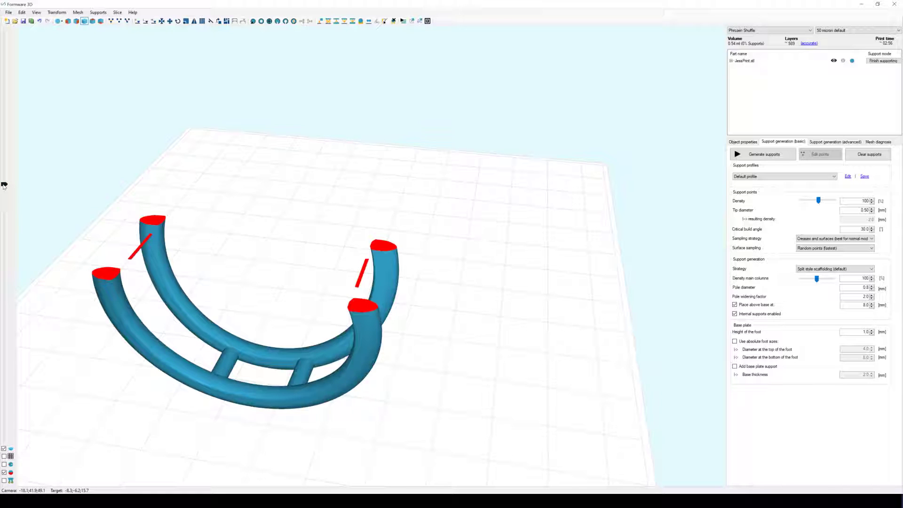
drag(4, 185, 20, 26)
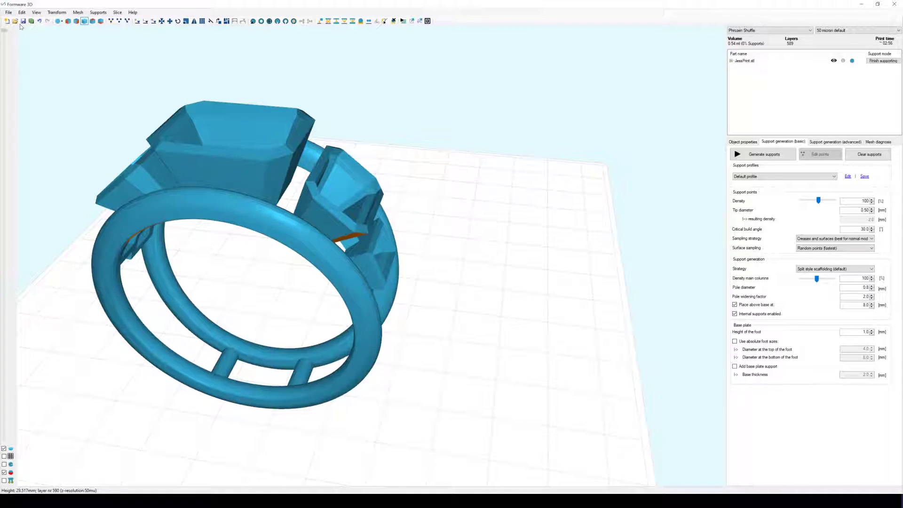
Viewed from below and clipped at layer 100, place a single support at the lowest point of each ring band
click(100, 20)
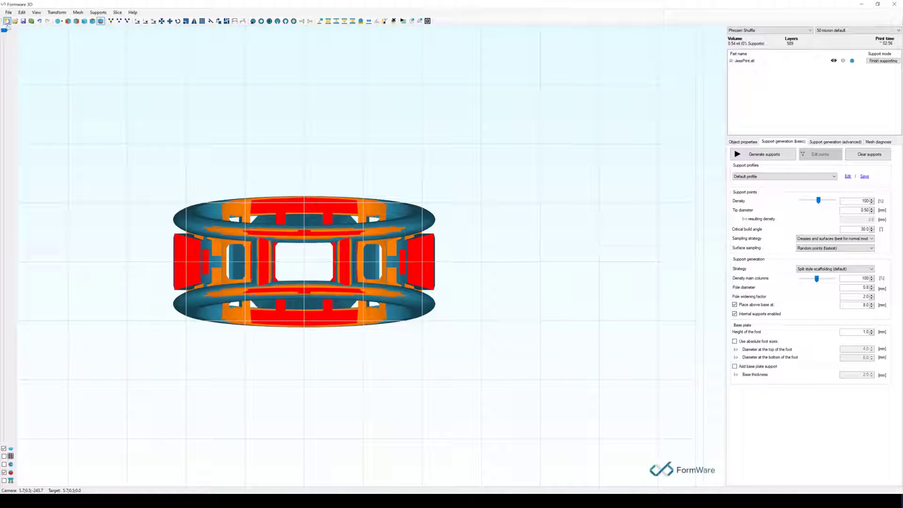
drag(3, 30, 29, 371)
click(320, 20)
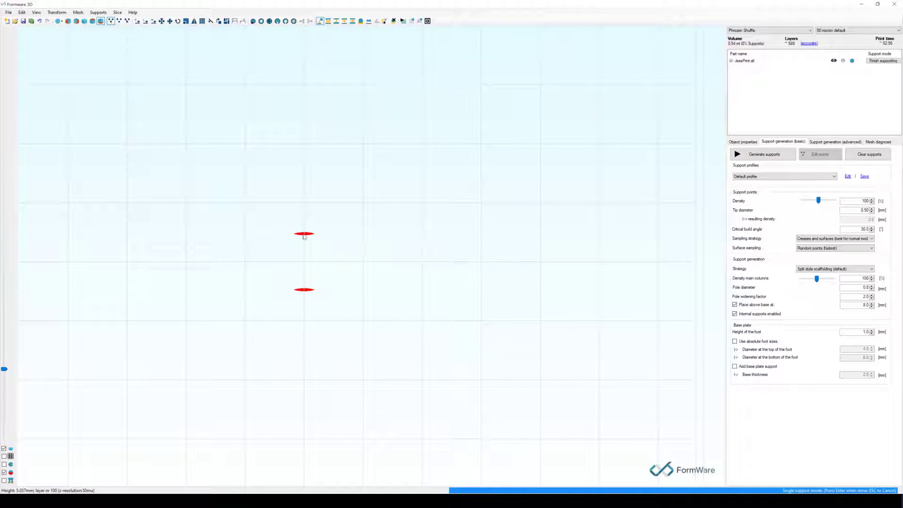
click(304, 236)
click(304, 291)
Clip the ring at about 5.9 mm and add six single supports at the ends and middles of both crossbars
drag(9, 370, 9, 358)
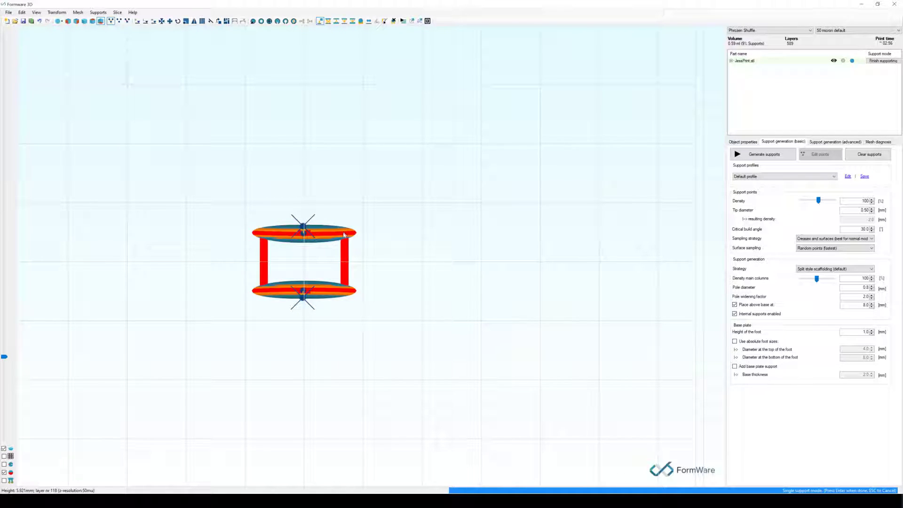
click(344, 235)
click(348, 265)
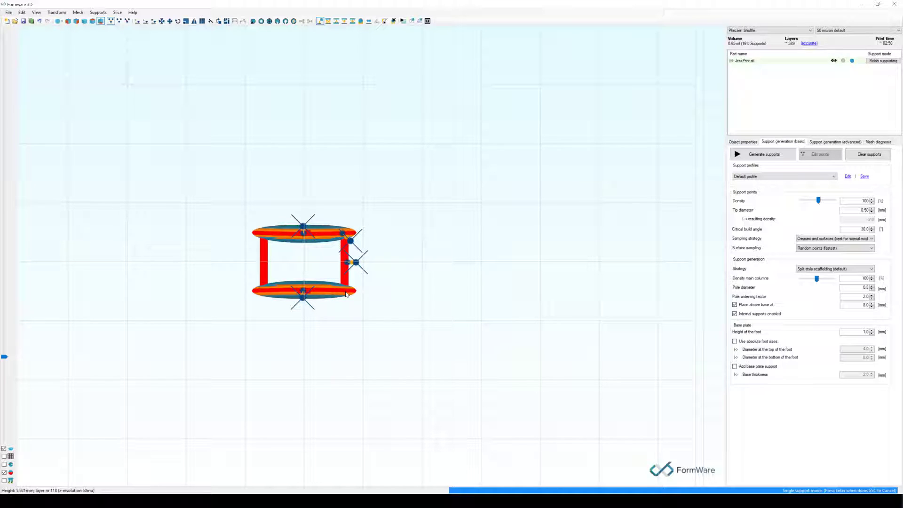
click(346, 294)
click(264, 293)
click(261, 264)
click(258, 233)
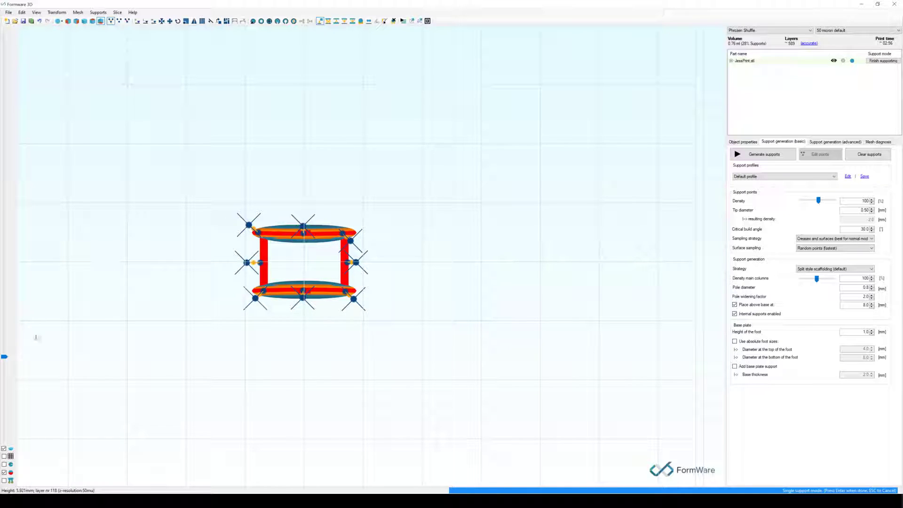
Clip the ring at layer 367 and add two single supports under the bottom edge of each outer side setting
drag(5, 358, 28, 186)
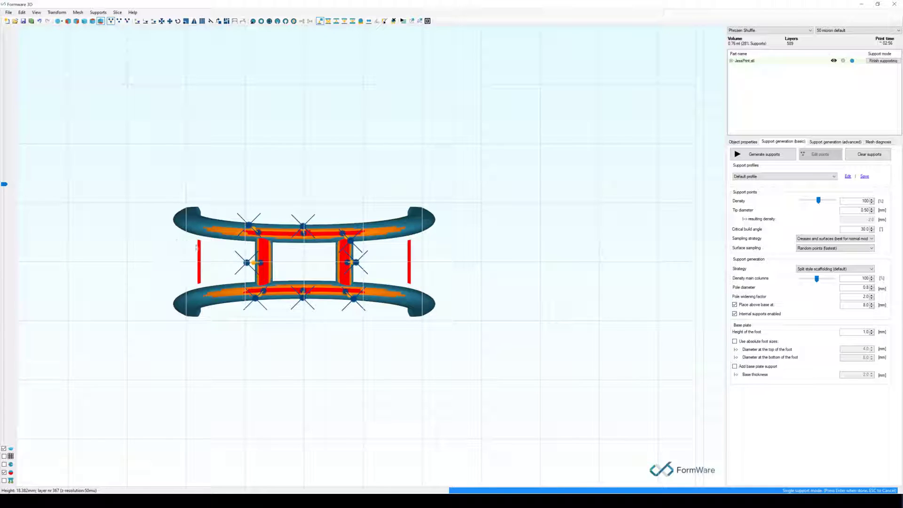
click(196, 245)
click(200, 278)
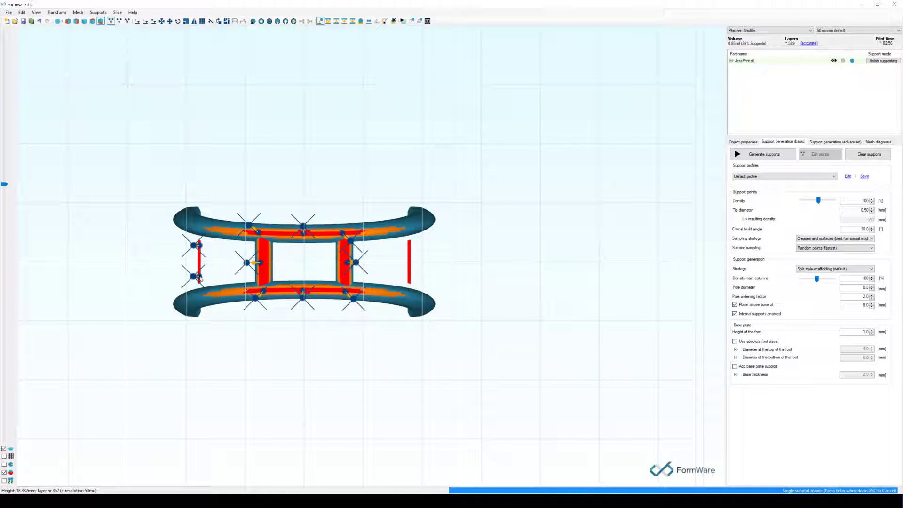
click(411, 246)
click(410, 278)
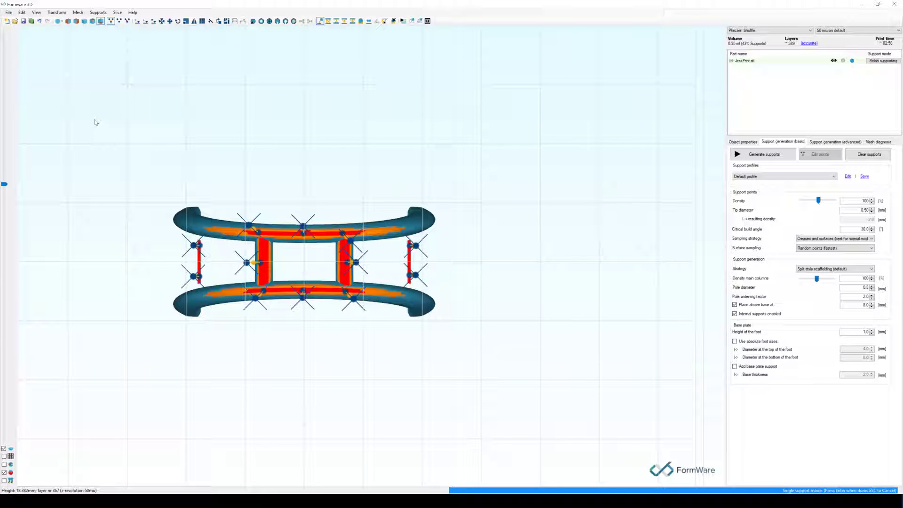
Add four single supports under the outer ends of the two bands and finish placing single supports
click(208, 229)
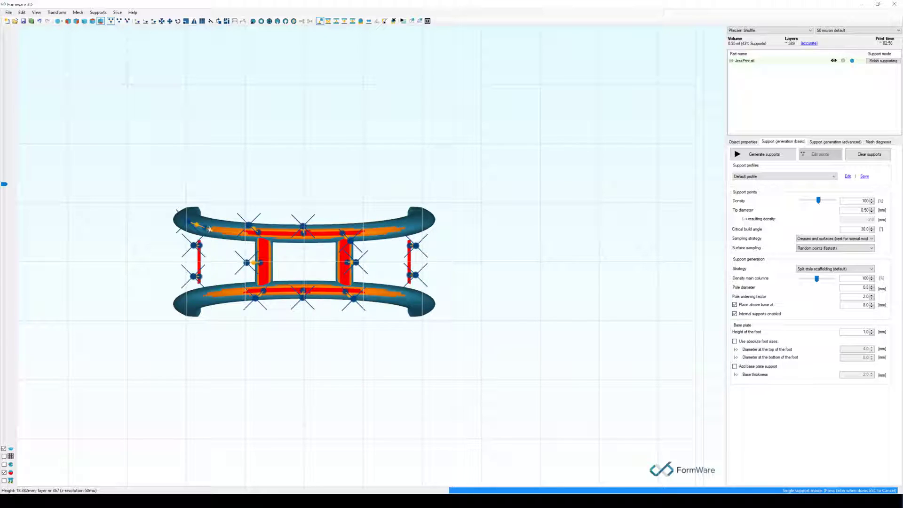
click(212, 297)
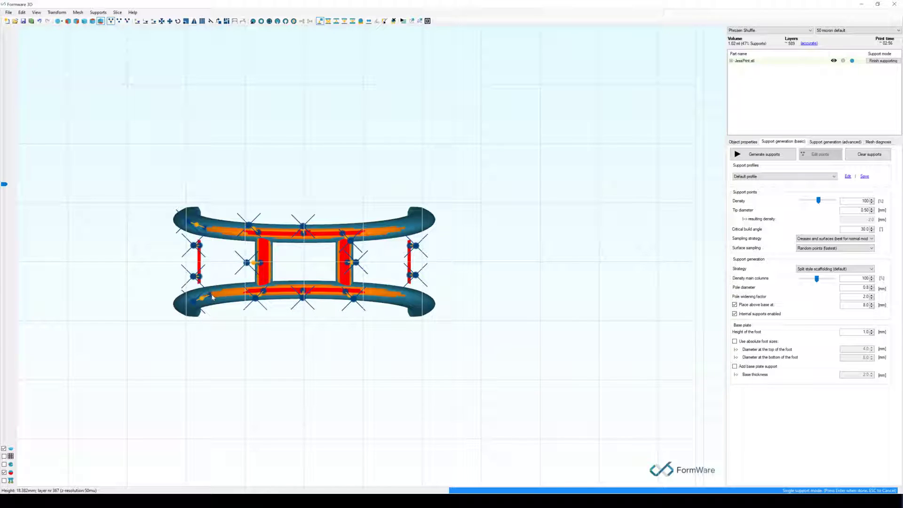
click(400, 299)
click(399, 230)
click(83, 22)
right_drag(179, 124, 330, 196)
scroll(389, 232, up, 5)
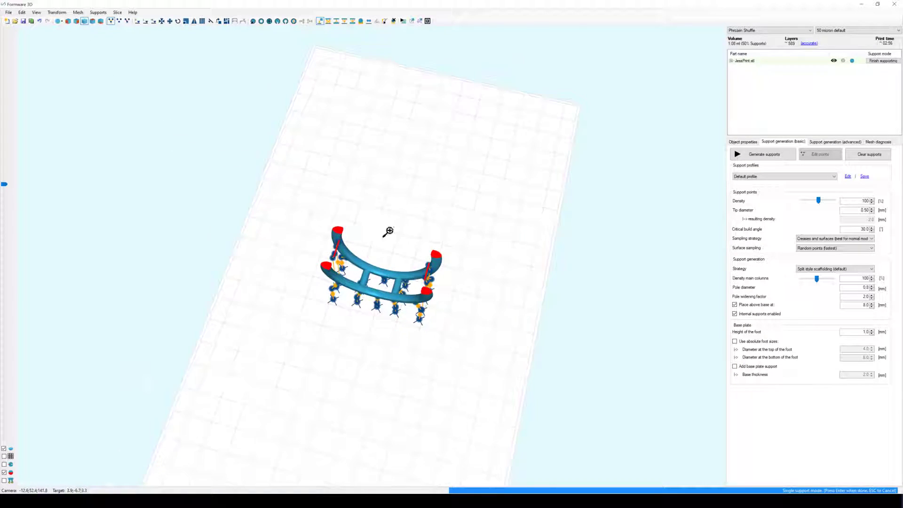
right_drag(429, 225, 407, 148)
key(Return)
Inspect the generated supports from several angles and check the dimensions of a tall support under a side setting
scroll(453, 234, up, 2)
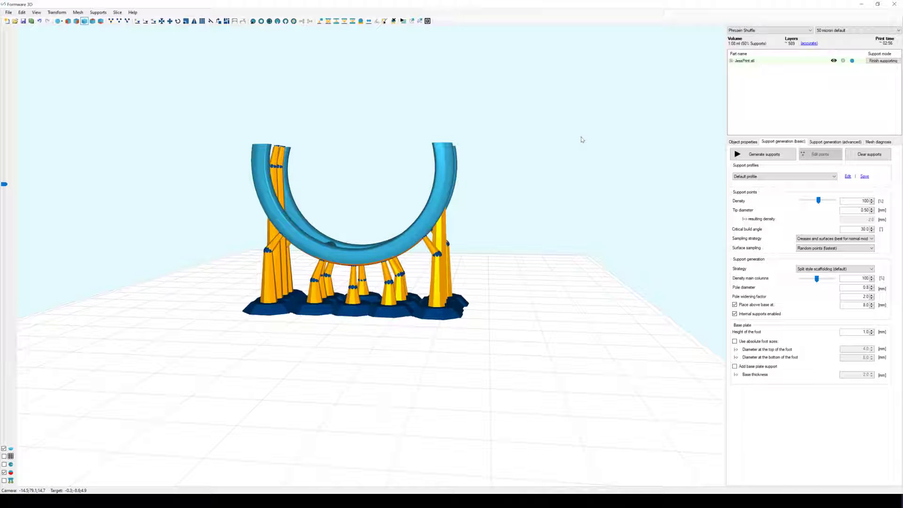
right_drag(582, 139, 466, 156)
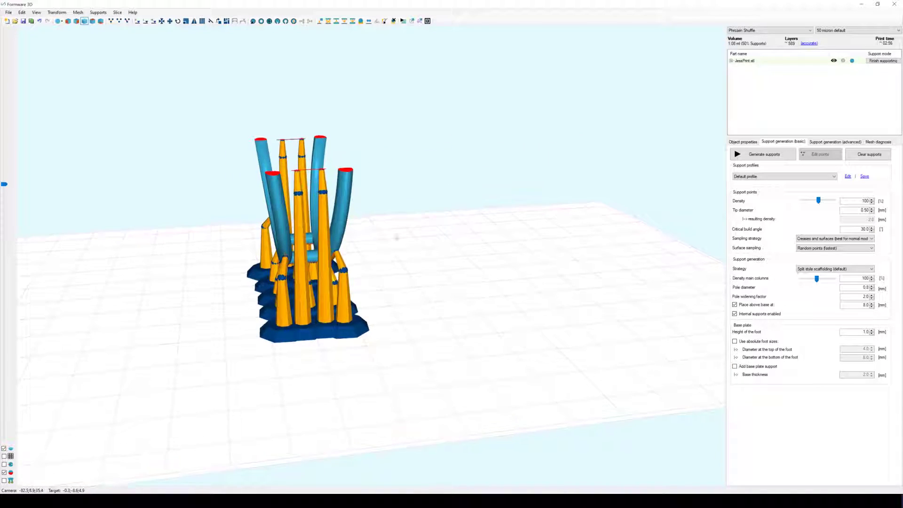
right_drag(335, 312, 331, 306)
click(354, 193)
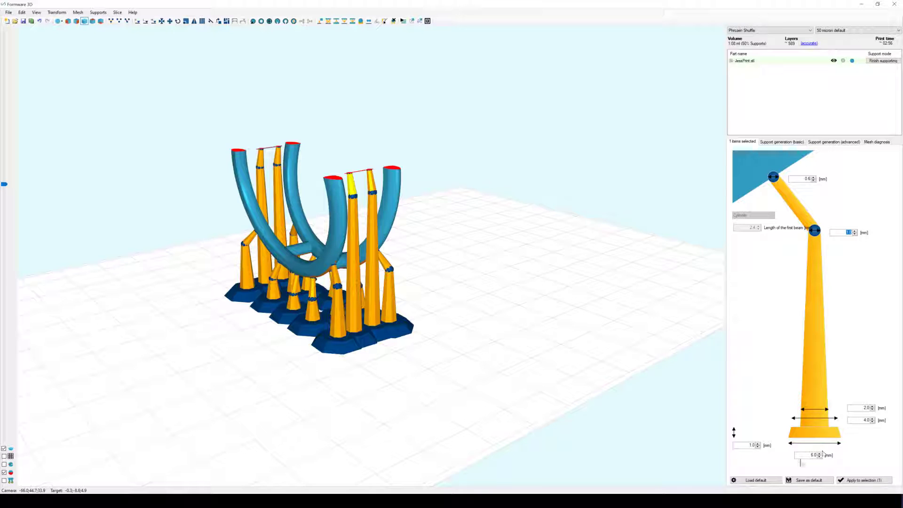
right_drag(338, 380, 424, 381)
scroll(349, 290, up, 4)
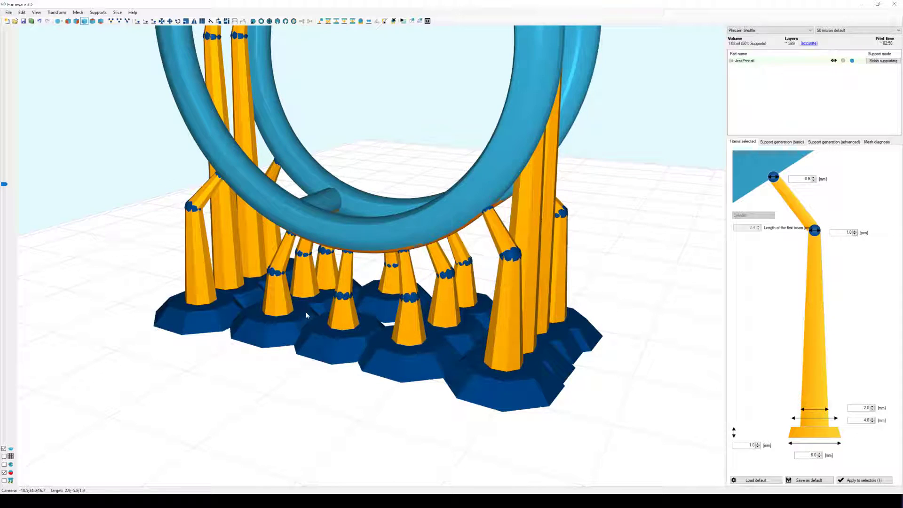
scroll(216, 263, down, 3)
mouse_move(221, 262)
right_down()
mouse_move(221, 306)
mouse_move(221, 276)
right_up()
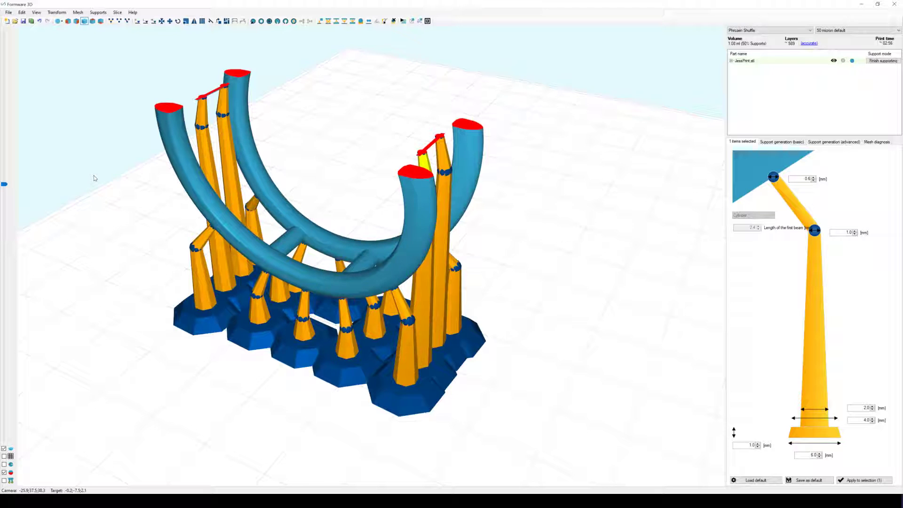
click(94, 178)
Clip the ring higher through the side settings and add a two-point tree support under one setting's connecting rail
middle_drag(111, 179, 118, 251)
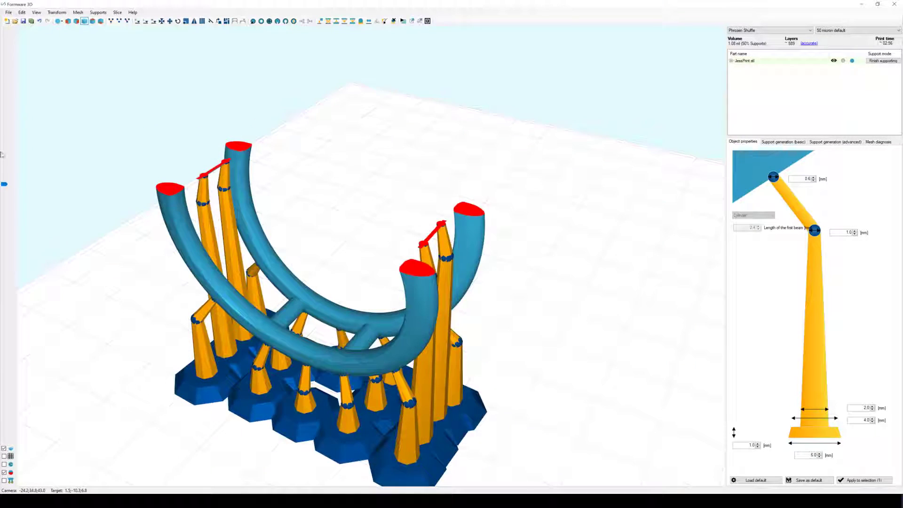
drag(4, 183, 11, 136)
right_drag(230, 173, 221, 141)
click(345, 20)
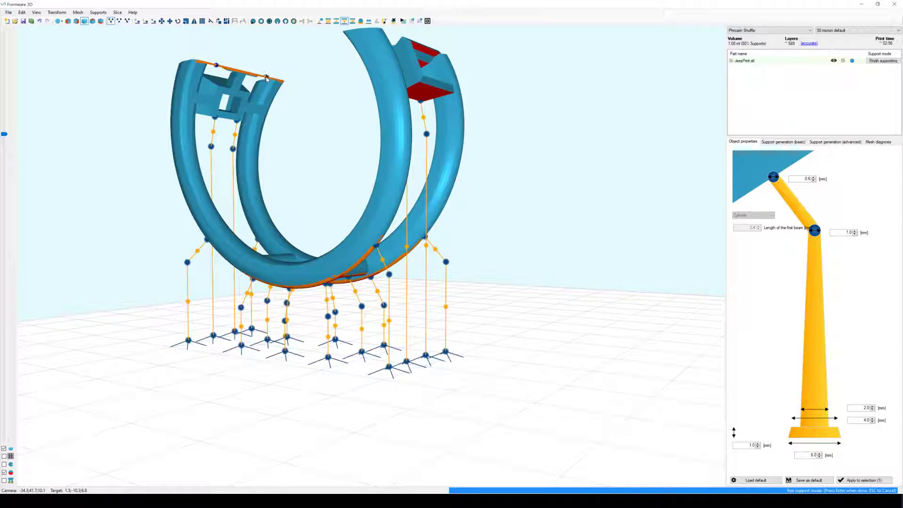
key(Return)
Thin the trunk of the new two-point tree support by setting its top, bottom and both base diameters to 1 mm
right_drag(279, 85, 285, 144)
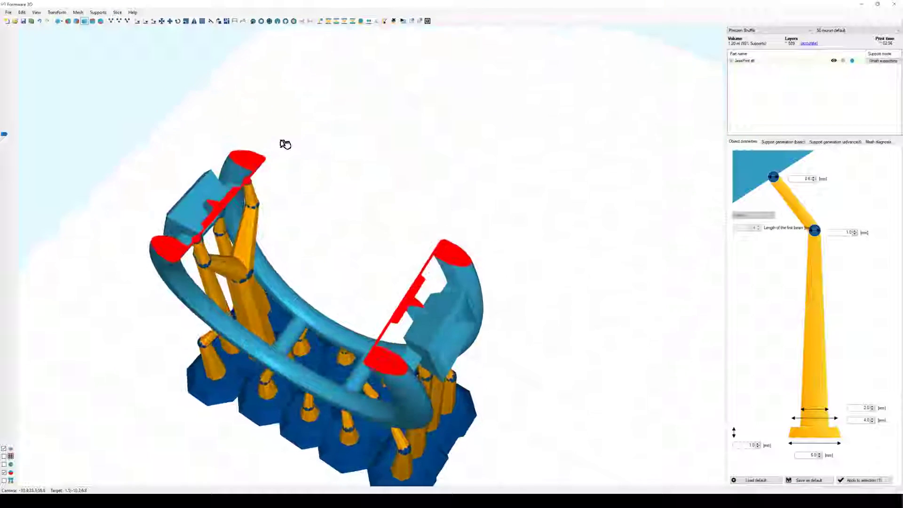
click(257, 305)
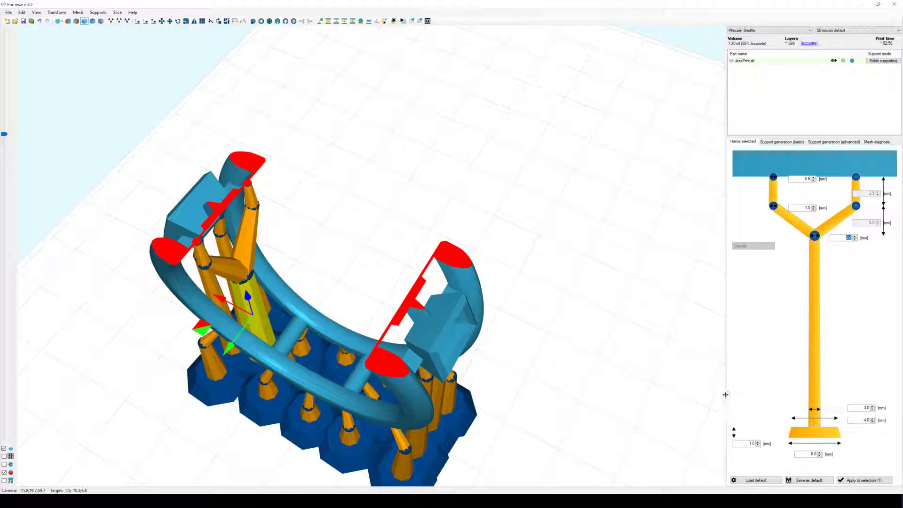
key(Tab)
text(1)
key(Tab)
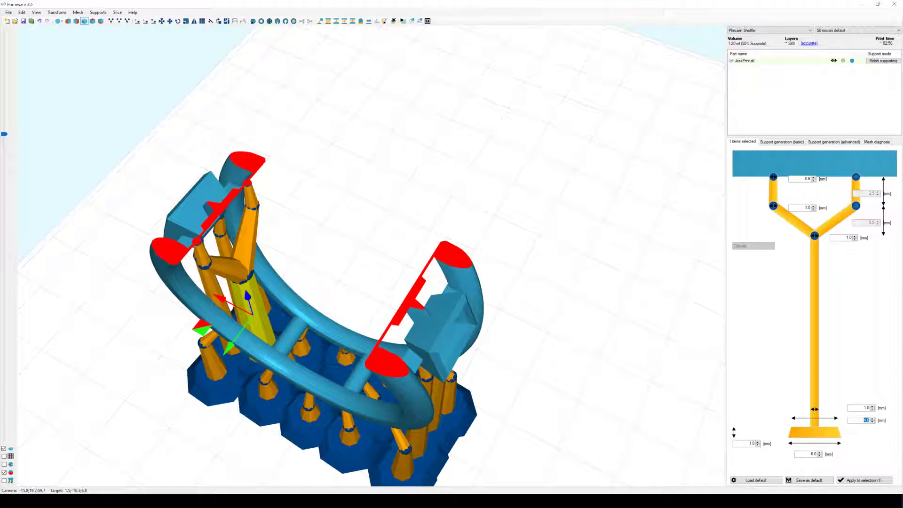
click(853, 480)
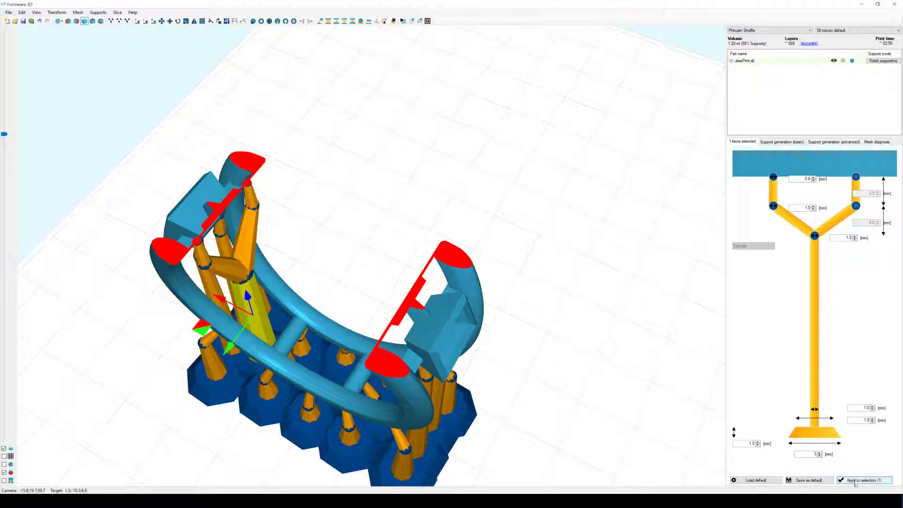
click(573, 430)
Clip the ring higher through the top setting and add a two-point tree support under the opposite side setting's connecting rail
right_drag(574, 430, 625, 350)
drag(625, 349, 604, 426)
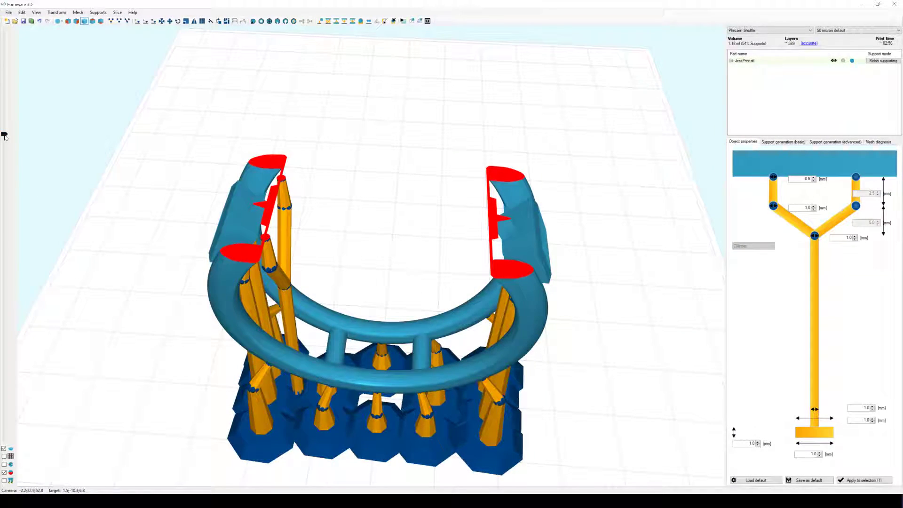
drag(5, 137, 16, 102)
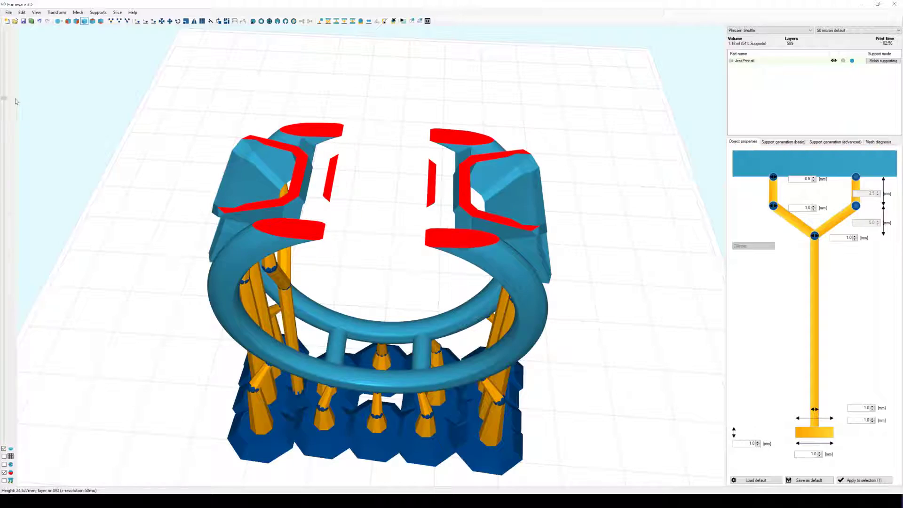
right_drag(340, 223, 365, 154)
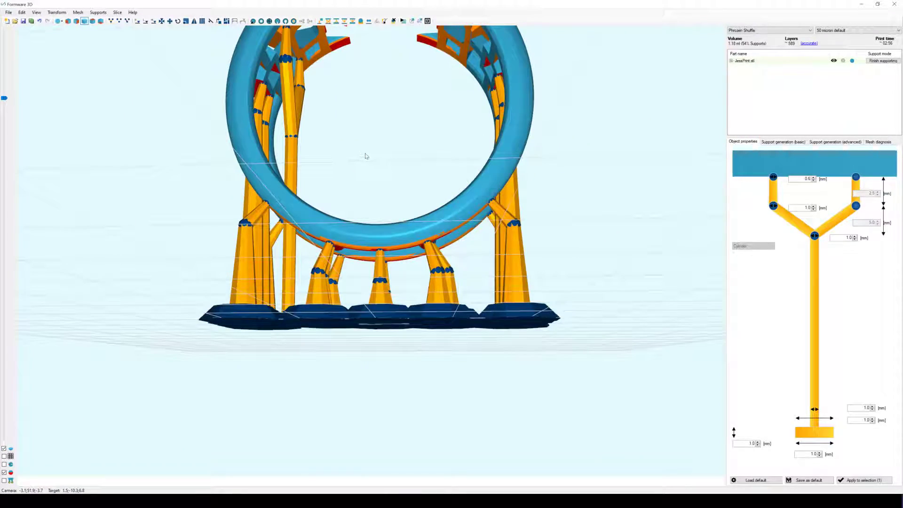
right_drag(463, 182, 580, 325)
scroll(513, 230, up, 5)
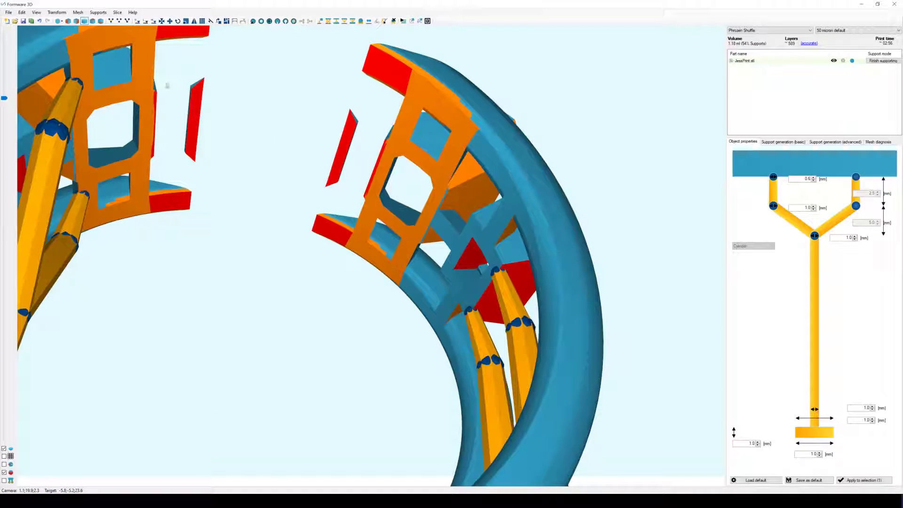
click(345, 20)
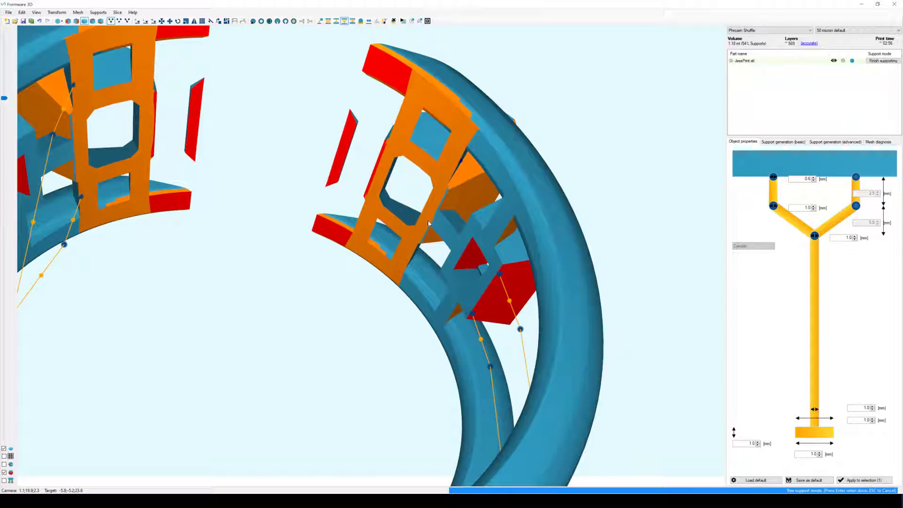
key(Return)
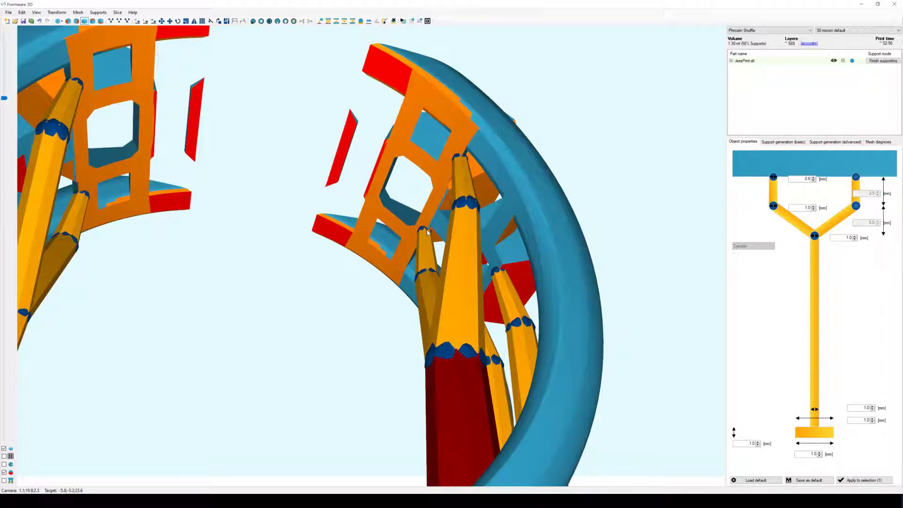
Move the trunk of the newly added tree support slightly sideways in the horizontal plane
right_drag(427, 233, 469, 405)
scroll(451, 304, down, 4)
scroll(456, 400, up, 3)
click(429, 375)
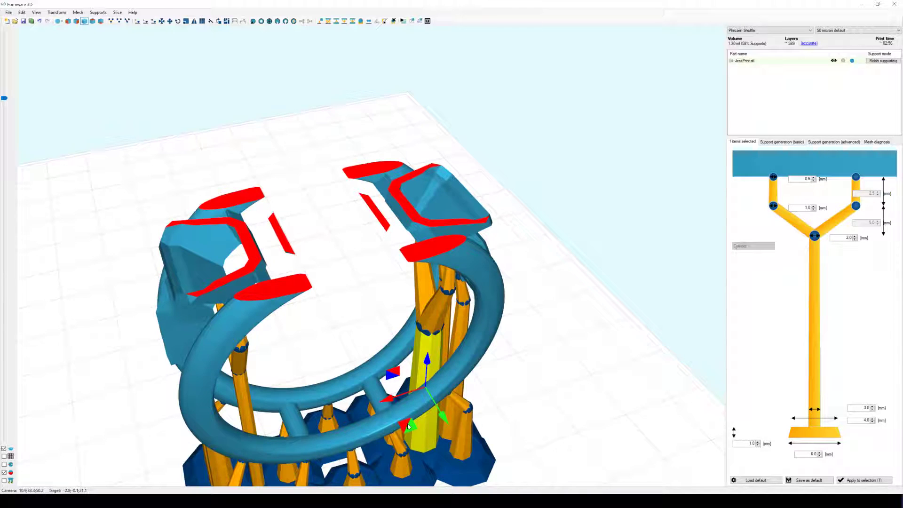
drag(409, 426, 401, 420)
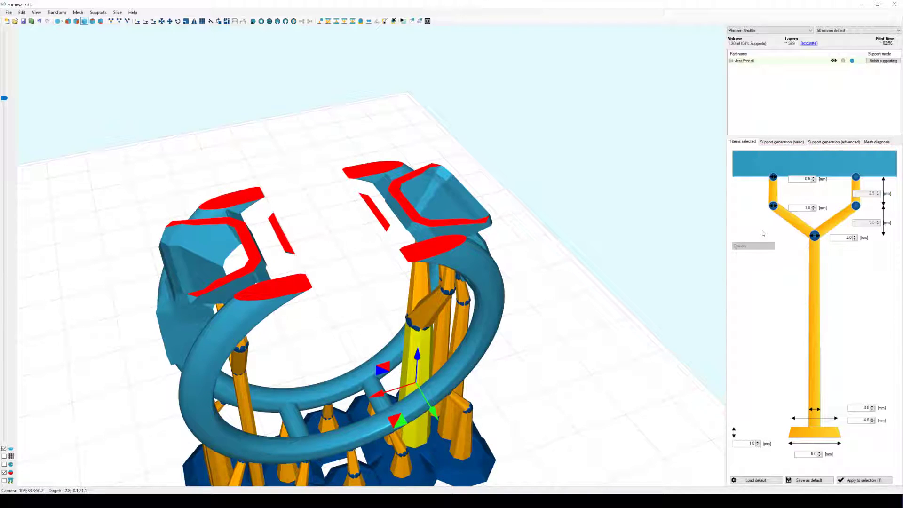
Set the trunk's top, bottom and upper base diameters to 1 mm and its lower base diameter to 2 mm
drag(852, 238, 776, 344)
key(Tab)
text(1)
key(Tab)
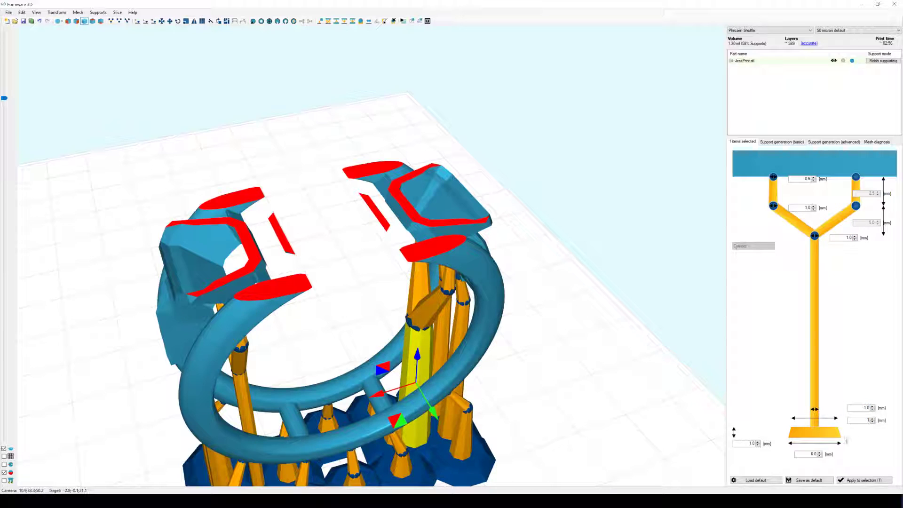
key(Tab)
text(2)
key(Tab)
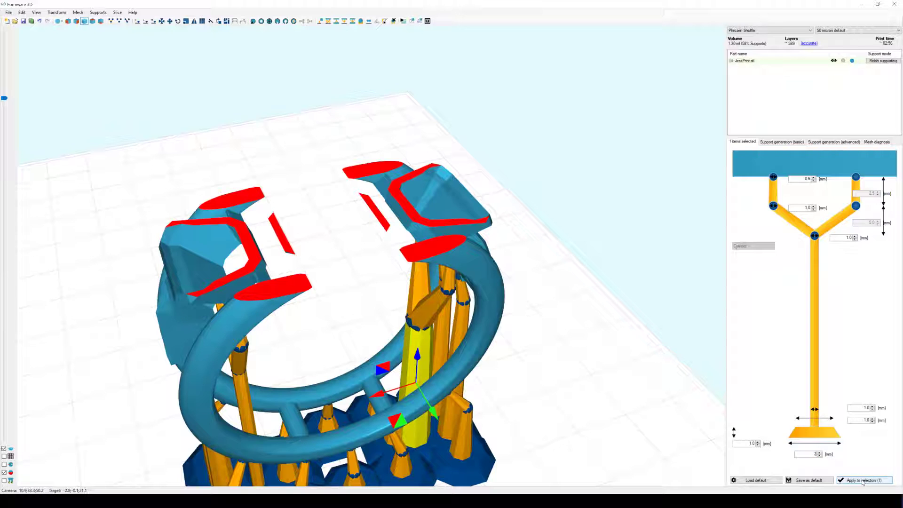
key(Return)
click(652, 411)
Add a four-point tree support under the two clipped strips at the bottom of the central setting
right_drag(653, 411, 553, 308)
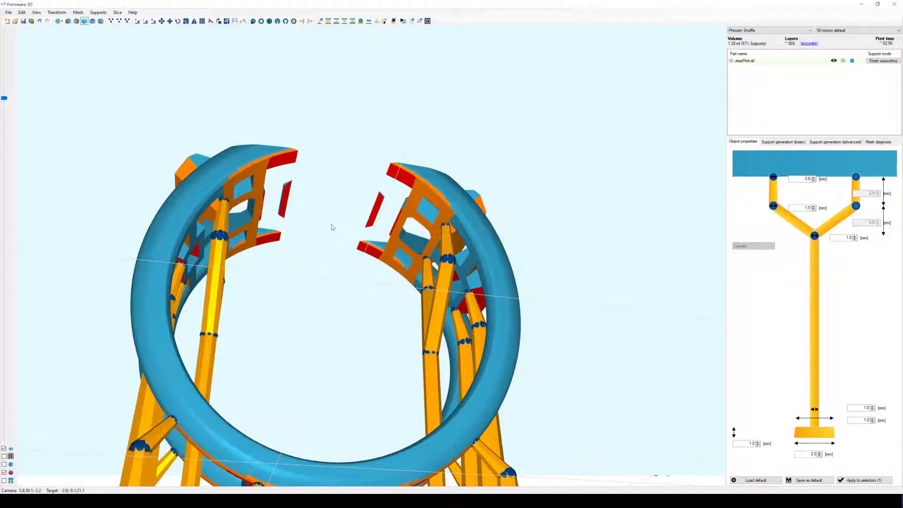
scroll(332, 227, up, 3)
mouse_move(349, 235)
mouse_down()
mouse_move(351, 183)
mouse_move(354, 246)
mouse_move(347, 250)
mouse_move(343, 232)
mouse_up()
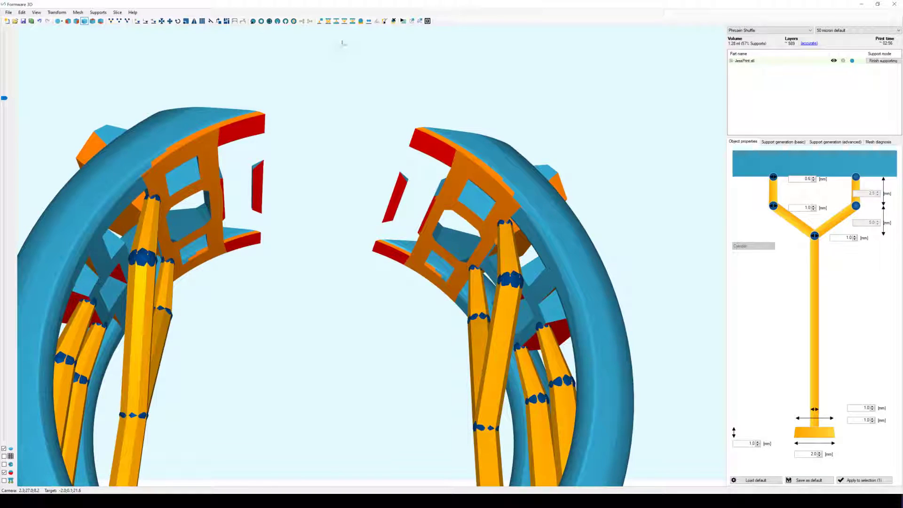
click(344, 21)
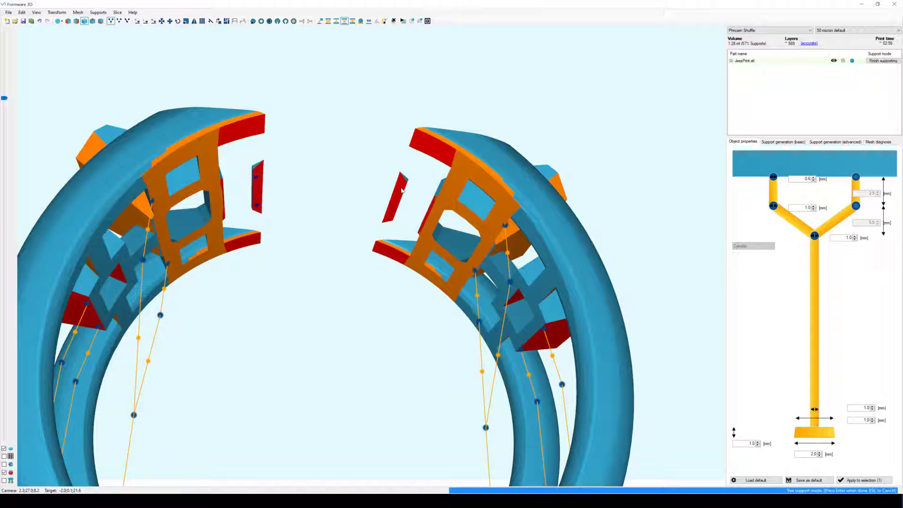
key(Return)
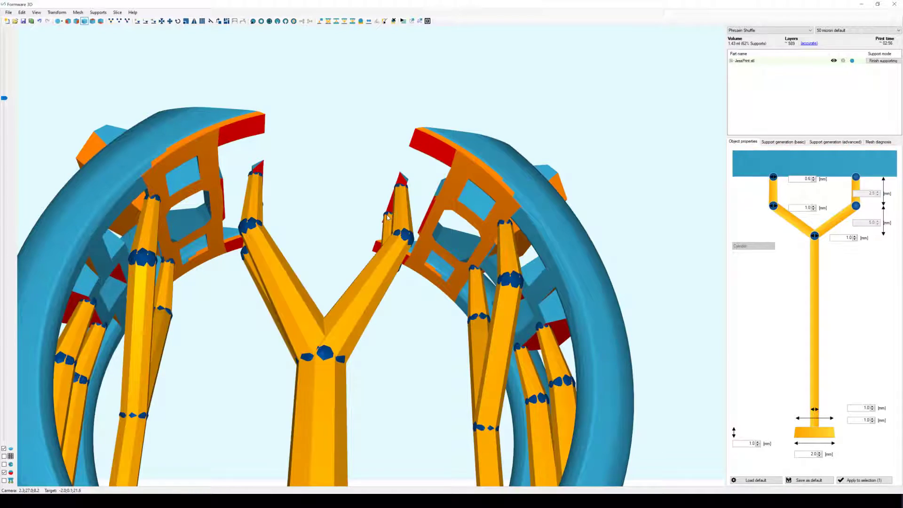
Set the central tree trunk's top diameter to 1 mm and its bottom and both base diameters to 2 mm
drag(391, 217, 370, 348)
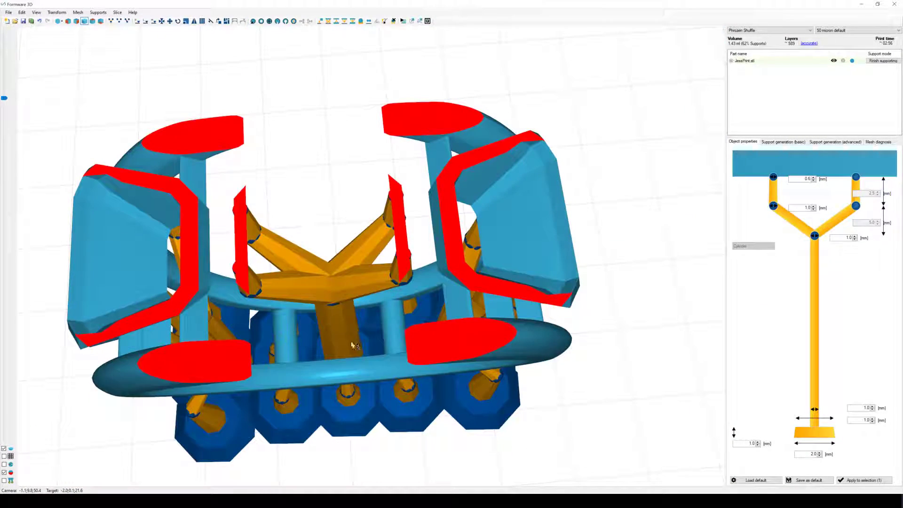
click(354, 338)
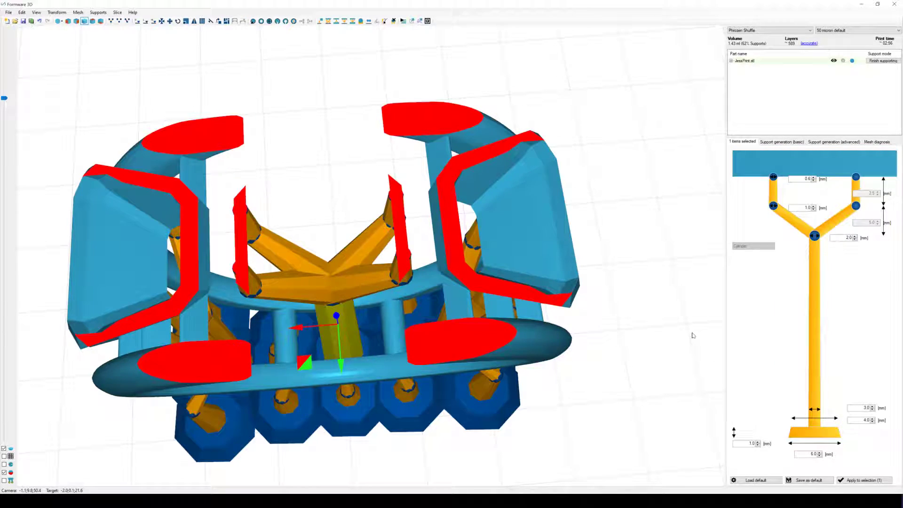
drag(693, 336, 694, 269)
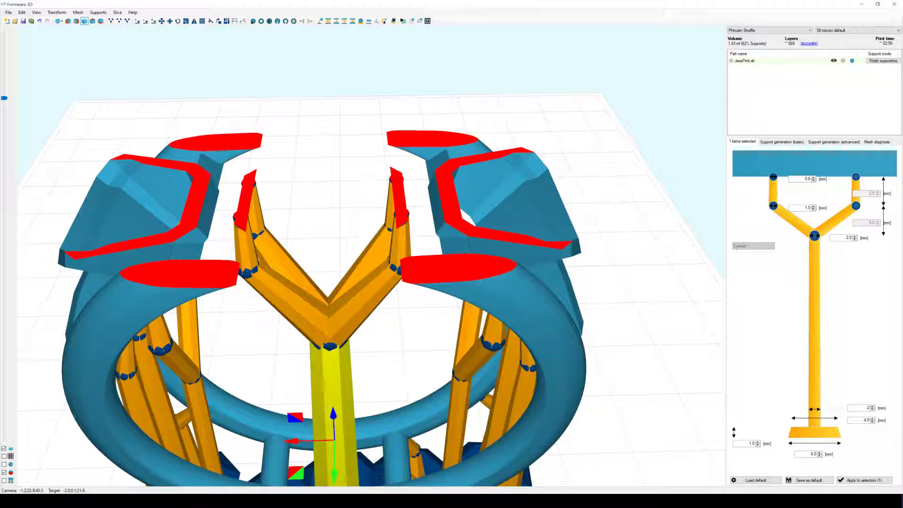
key(Tab)
text(2)
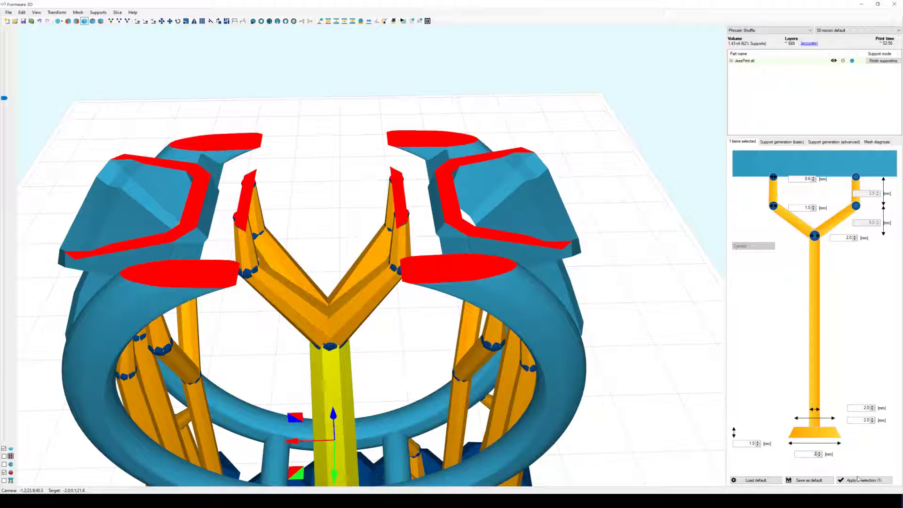
click(857, 479)
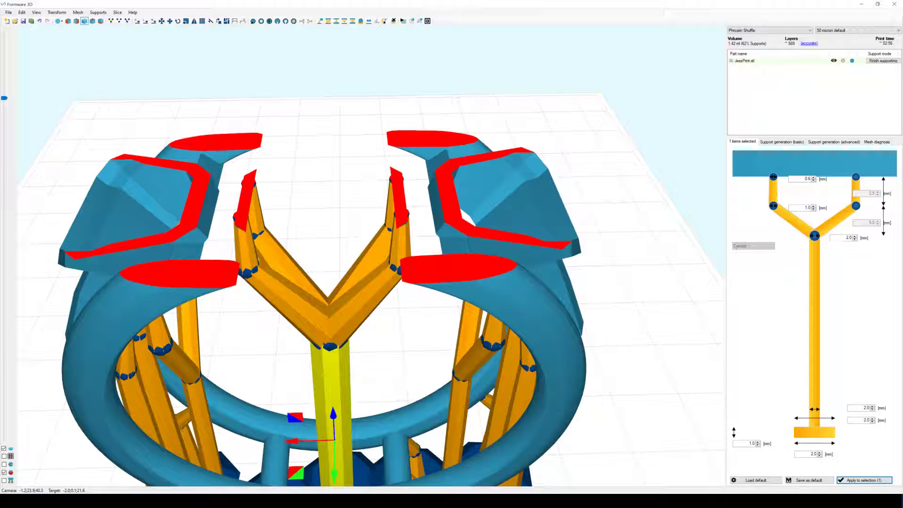
click(835, 237)
click(860, 480)
Remove the layer clipping to show the complete ring and view it with its supports from above
right_drag(447, 376, 438, 287)
drag(4, 100, 4, 29)
scroll(370, 238, down, 3)
right_drag(371, 238, 375, 304)
scroll(365, 273, down, 4)
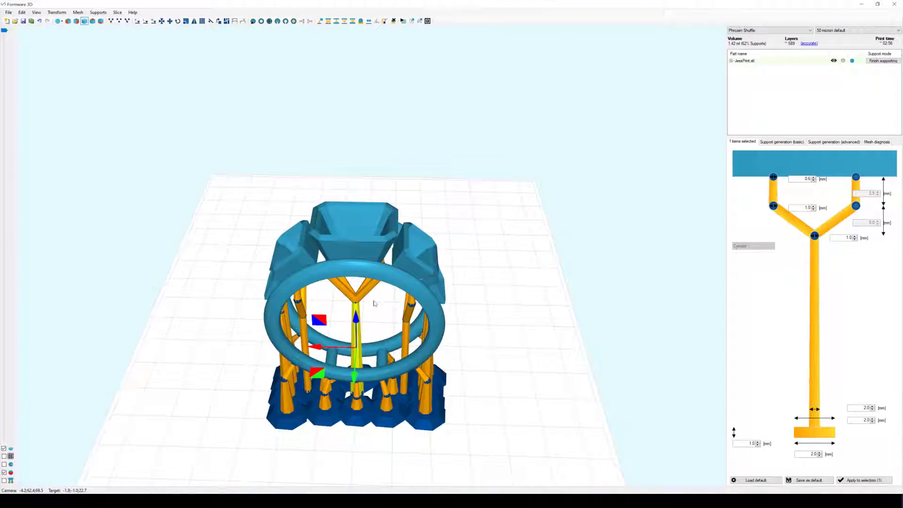
Examine the ring's supports from the front, side and back, and check the dimensions of a short support under the lower band
right_drag(370, 447, 376, 405)
scroll(376, 416, up, 4)
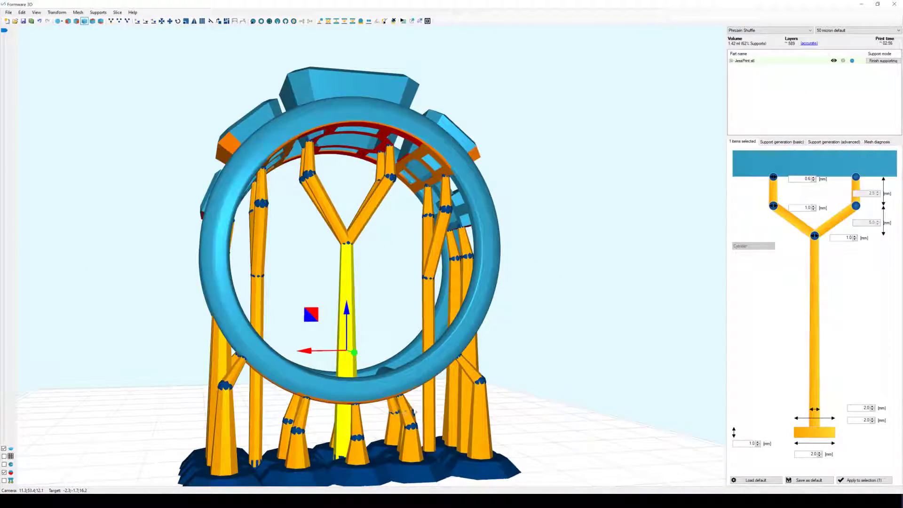
middle_drag(407, 412, 417, 302)
right_drag(417, 303, 227, 346)
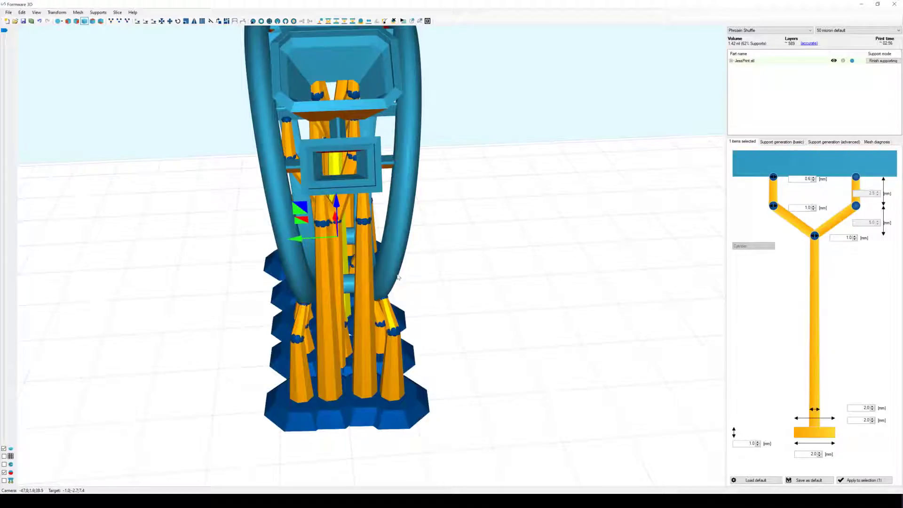
right_drag(398, 277, 311, 294)
middle_drag(445, 260, 445, 377)
right_drag(445, 377, 349, 315)
click(252, 408)
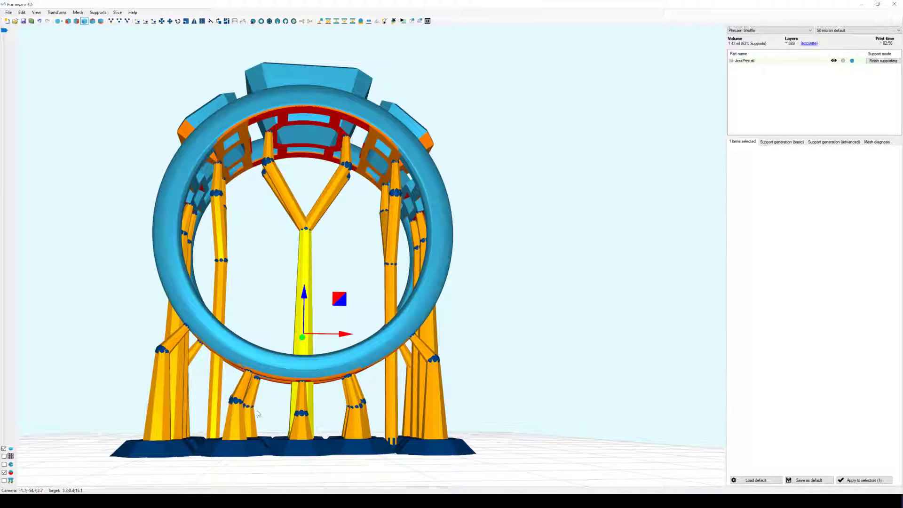
right_drag(298, 255, 190, 235)
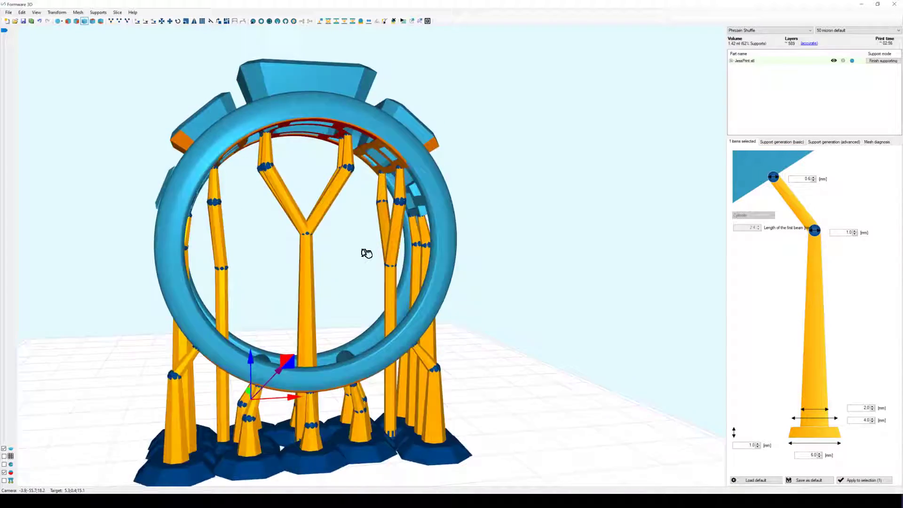
right_drag(365, 252, 356, 297)
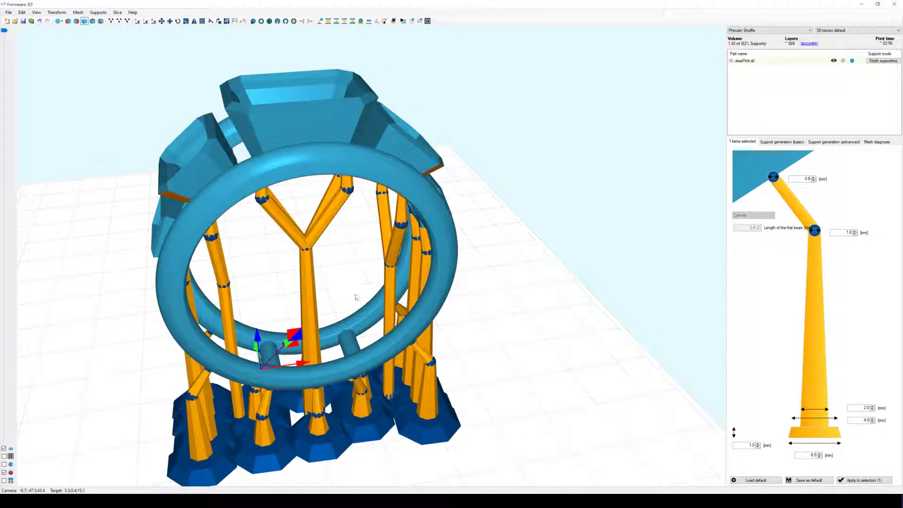